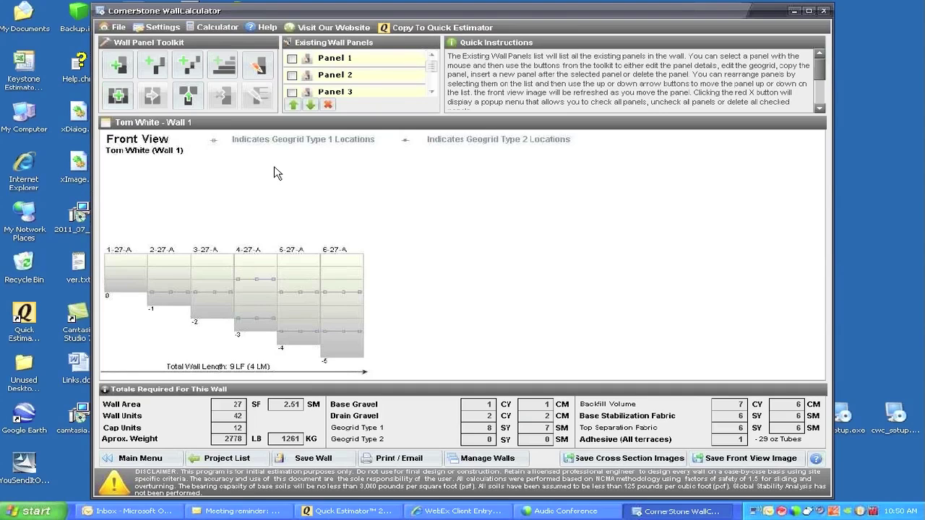
Start a new two-terrace wall panel with a panel length of 10 LF and a total height of 10 rows (5.0')
click(152, 67)
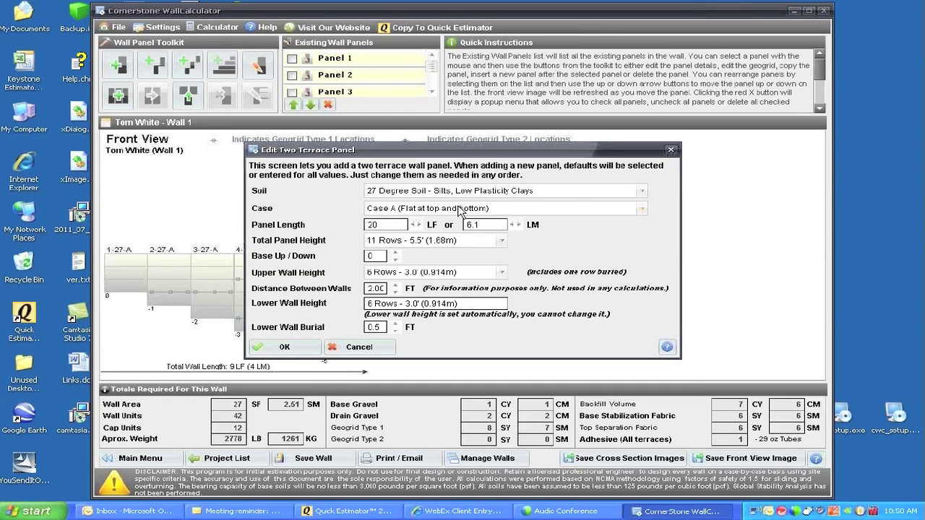
click(414, 229)
click(414, 228)
click(413, 228)
click(502, 241)
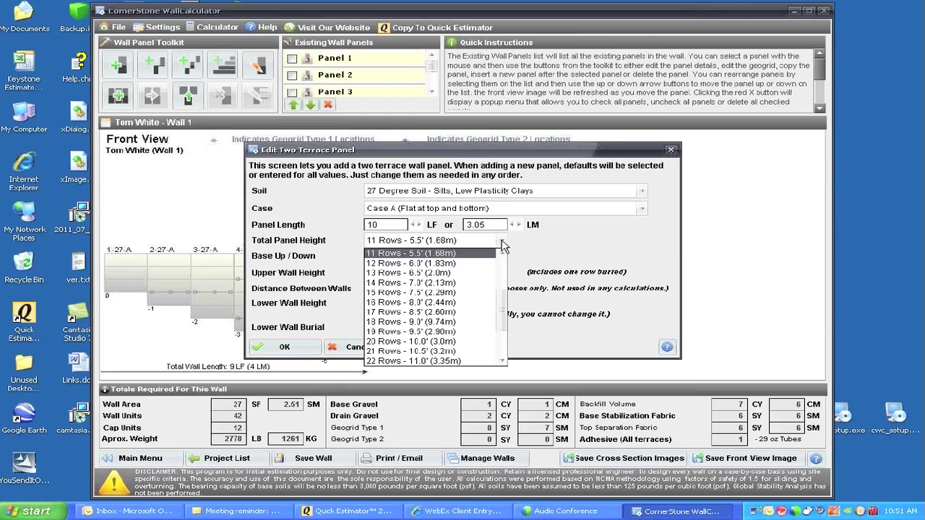
scroll(504, 260, up, 2)
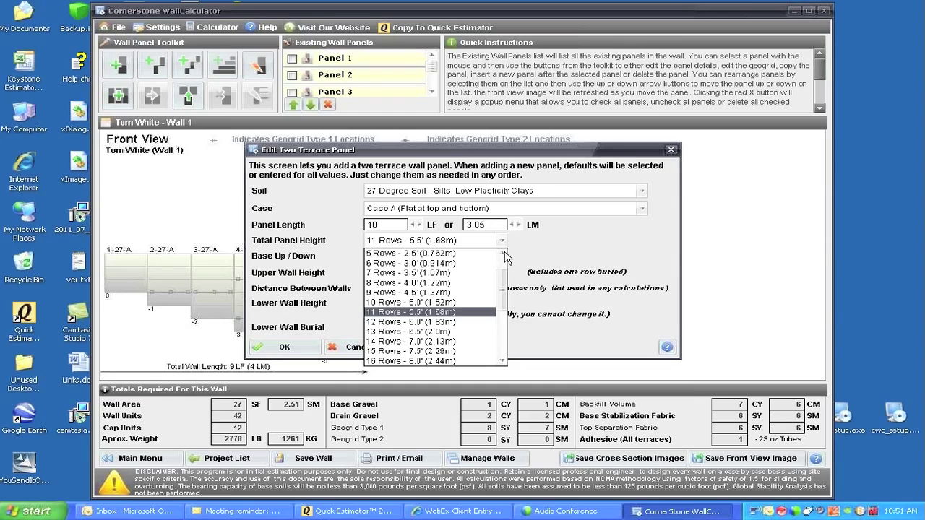
click(438, 302)
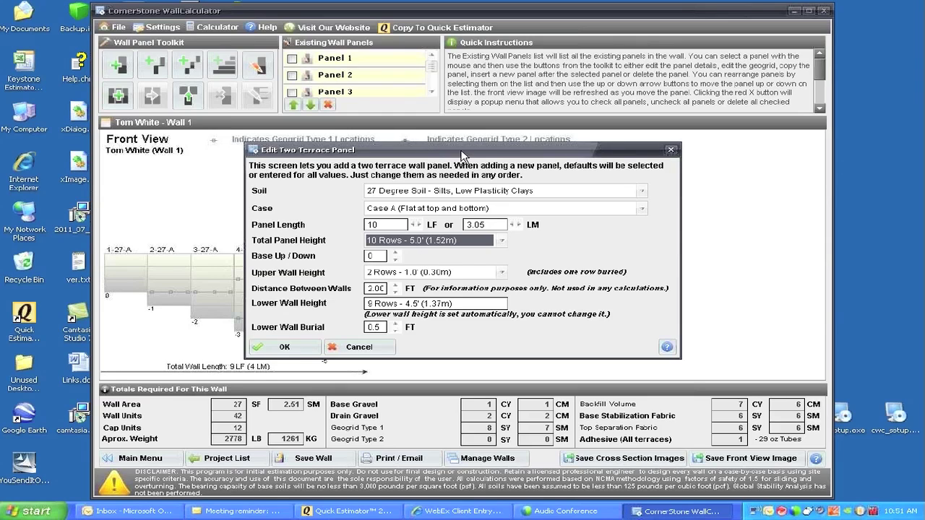
Lower the new two-terrace panel's base to -5 to match the base of panel 6
drag(428, 150, 577, 149)
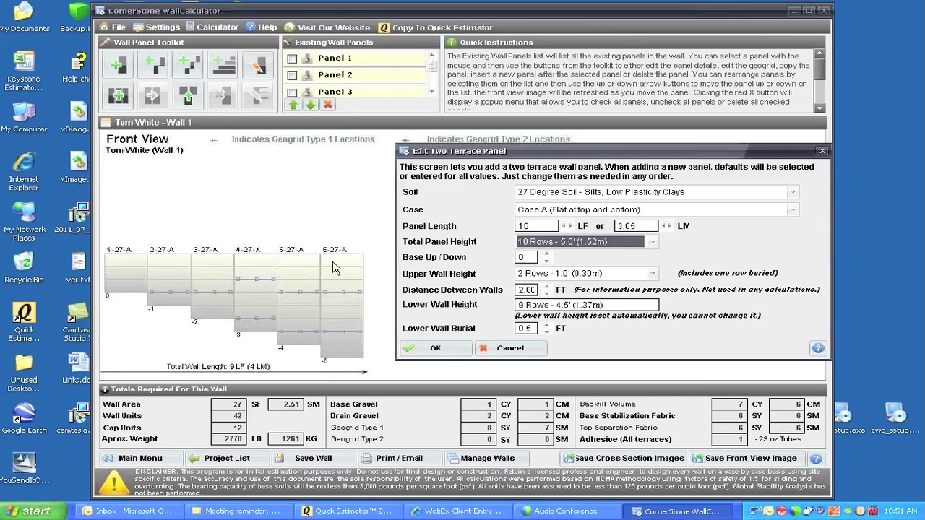
click(547, 262)
click(546, 263)
click(547, 262)
Set the upper wall height to 3 rows (1.5') and the distance between walls to 4 FT, and add the panel
click(653, 275)
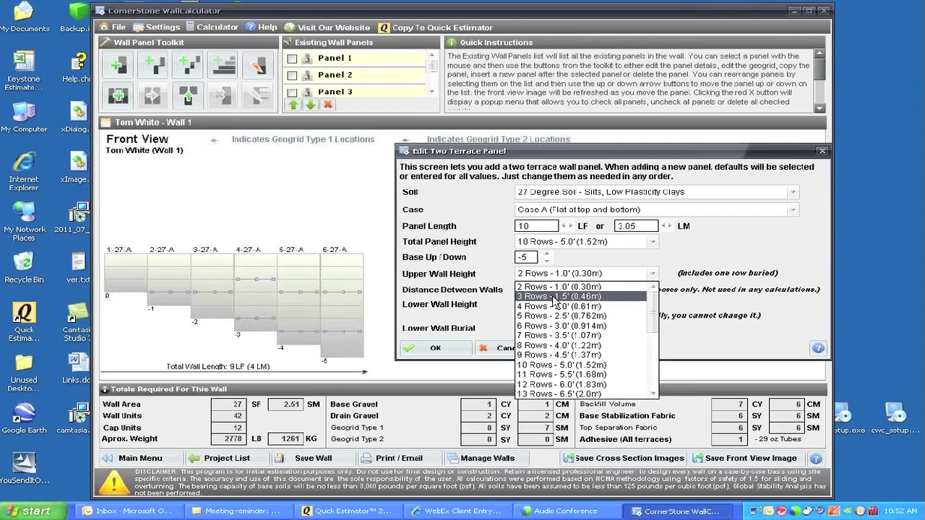
click(555, 296)
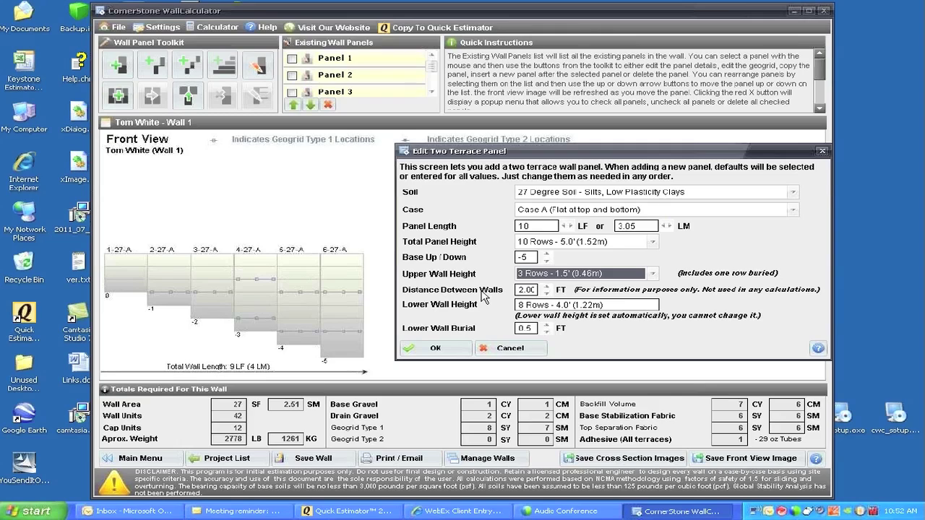
click(547, 287)
click(547, 286)
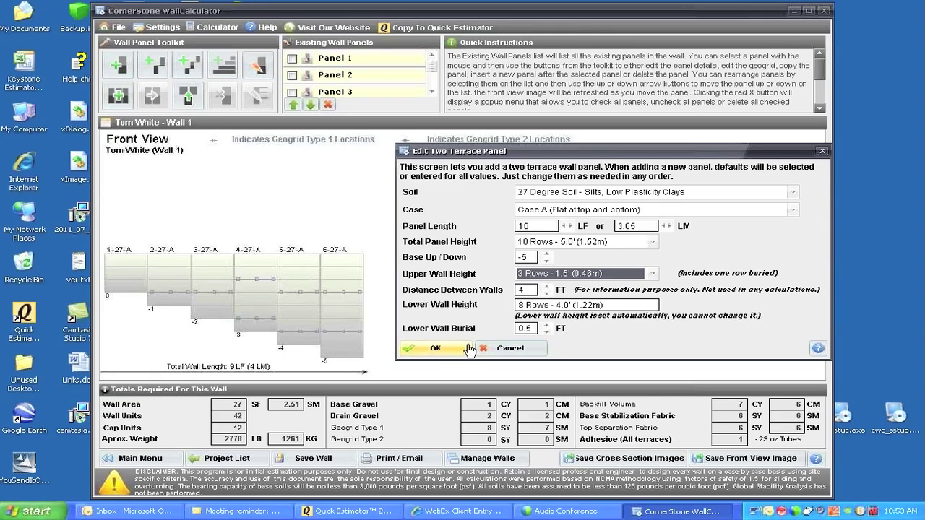
click(435, 350)
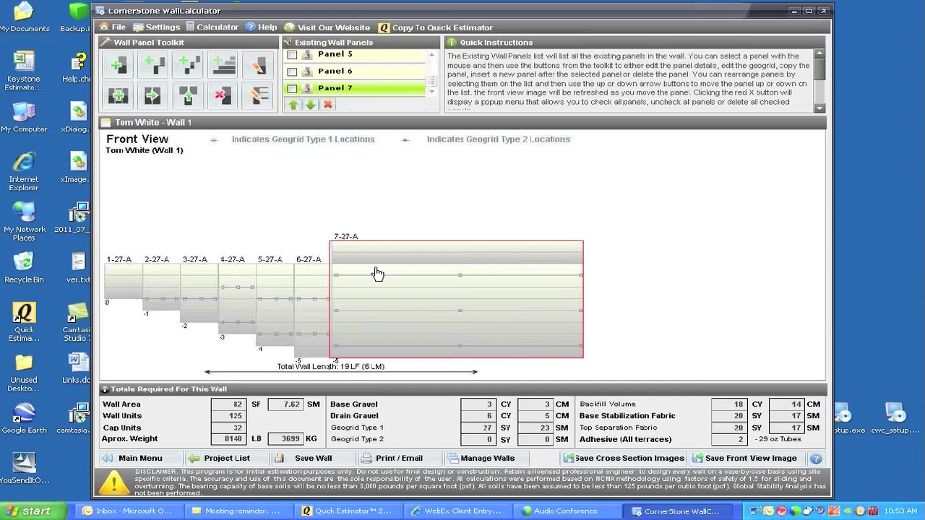
Open the geogrid editor for the newly added panel 7
mouse_move(417, 274)
mouse_move(477, 348)
click(254, 98)
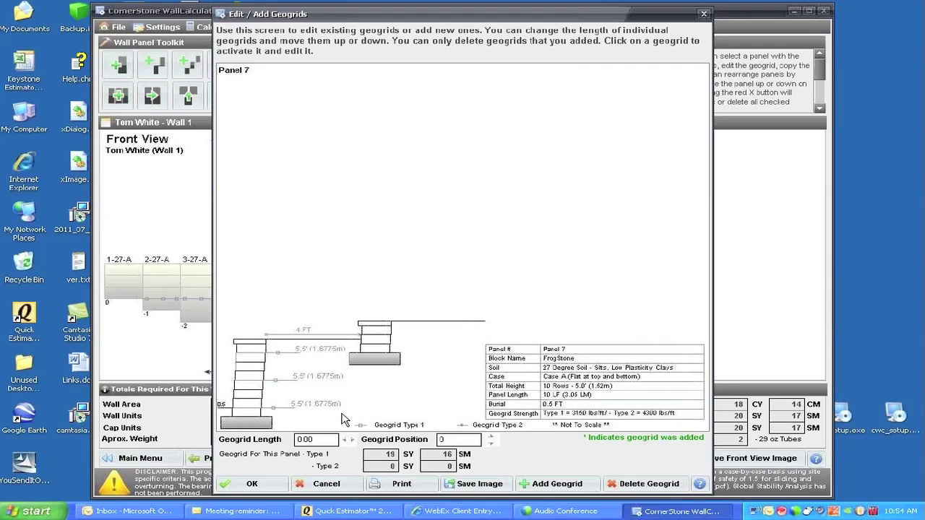
Try moving the lower wall's top geogrid to position 7 and back to 8, and lengthening it to 5.75' and back to 5.5'
click(280, 361)
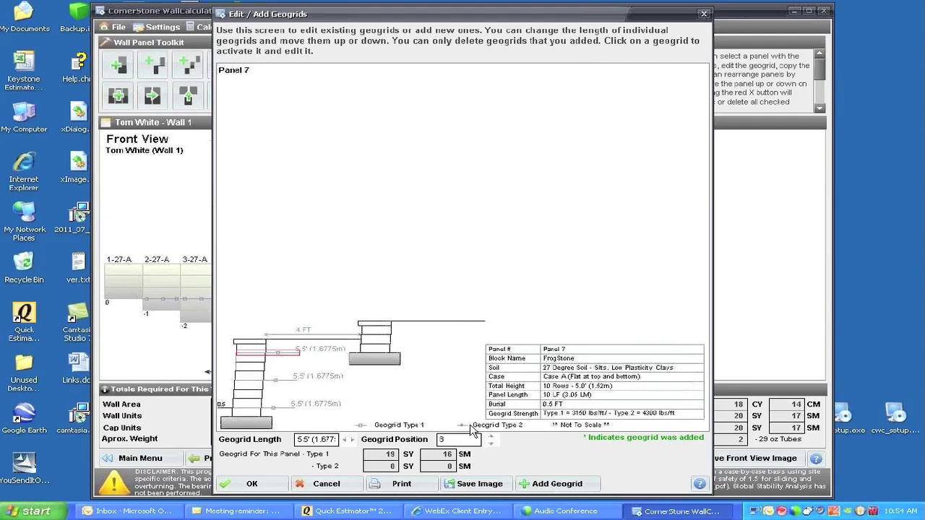
click(491, 436)
click(491, 437)
click(491, 436)
click(492, 443)
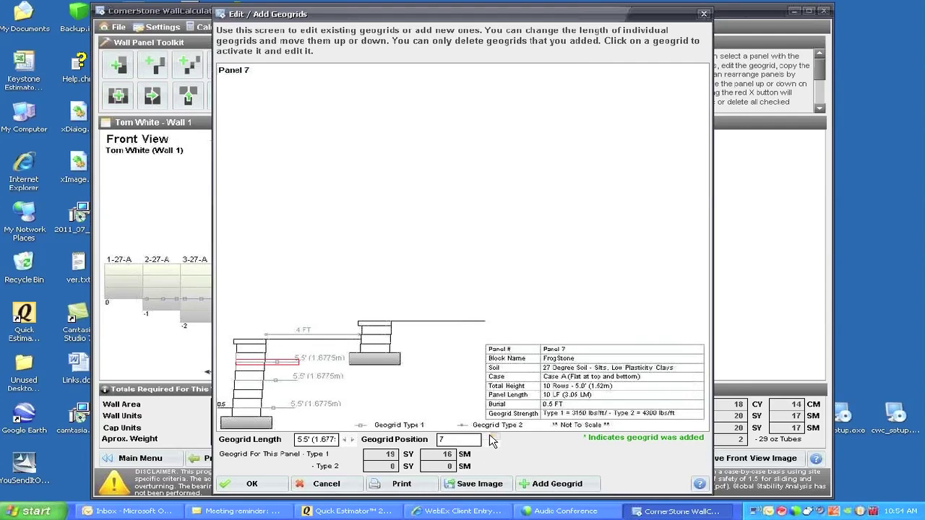
click(490, 434)
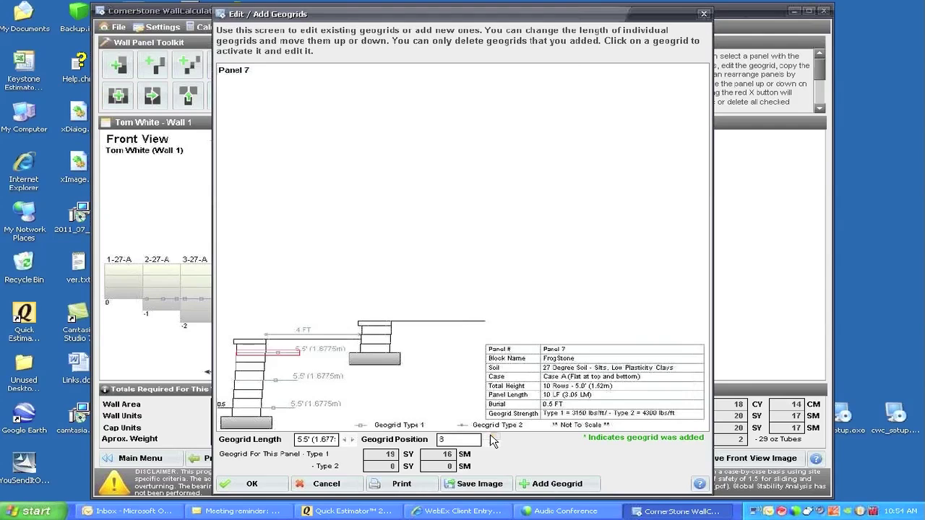
click(354, 438)
click(345, 439)
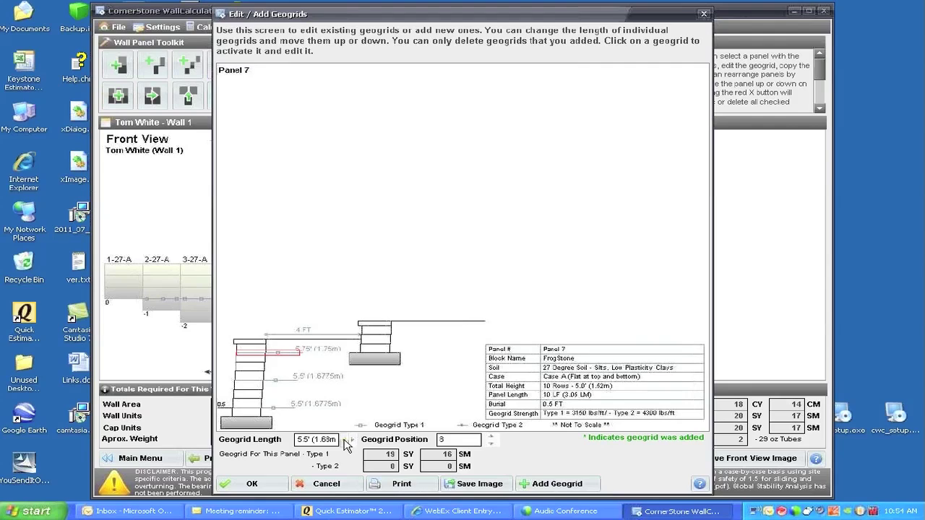
Add a 4' Type 1 geogrid at position 3 of panel 7's upper wall, and preview the cross-section printout at 120% before accepting
click(544, 486)
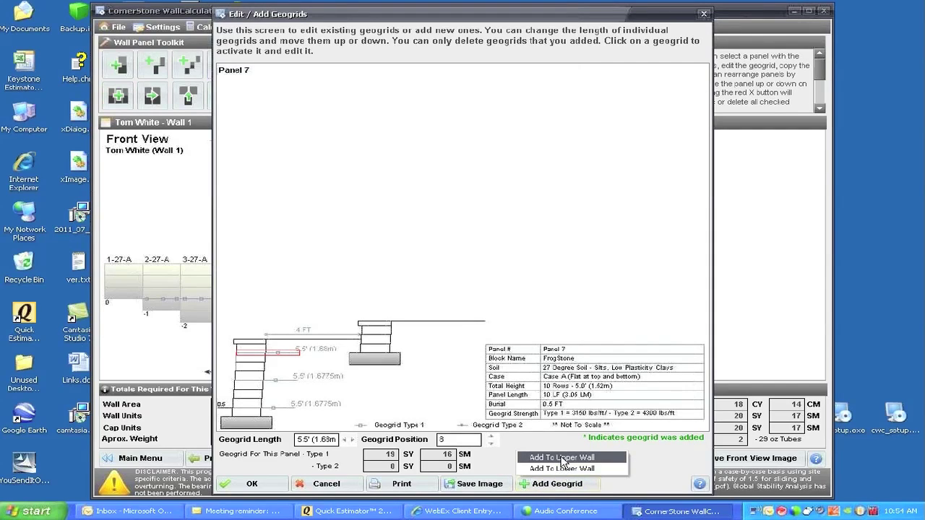
click(562, 457)
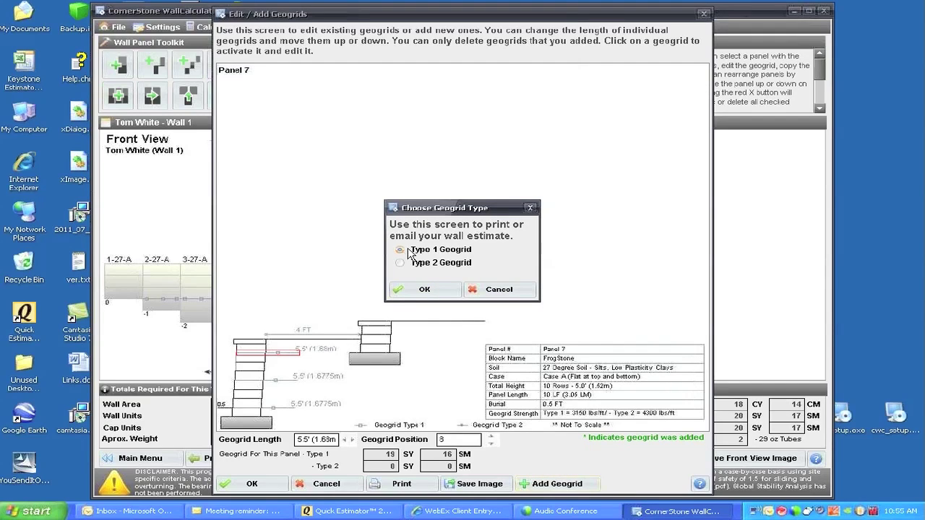
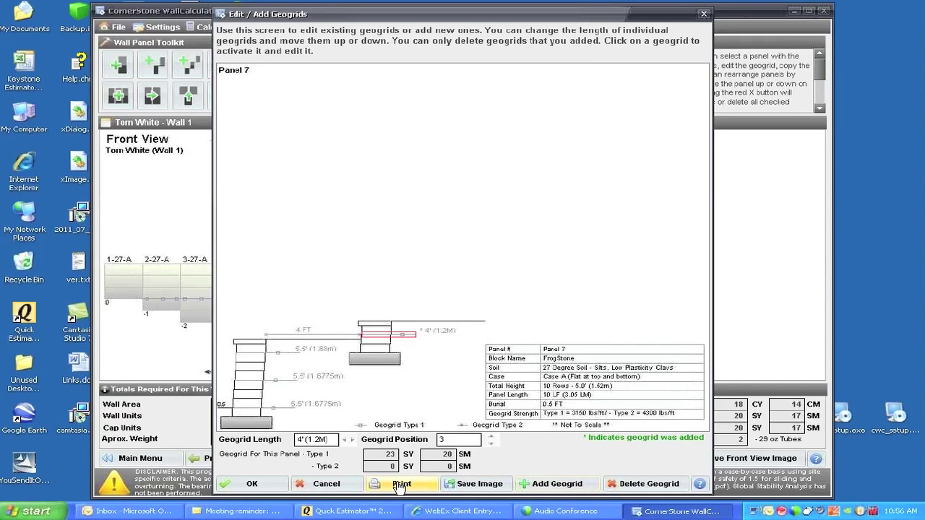
click(399, 486)
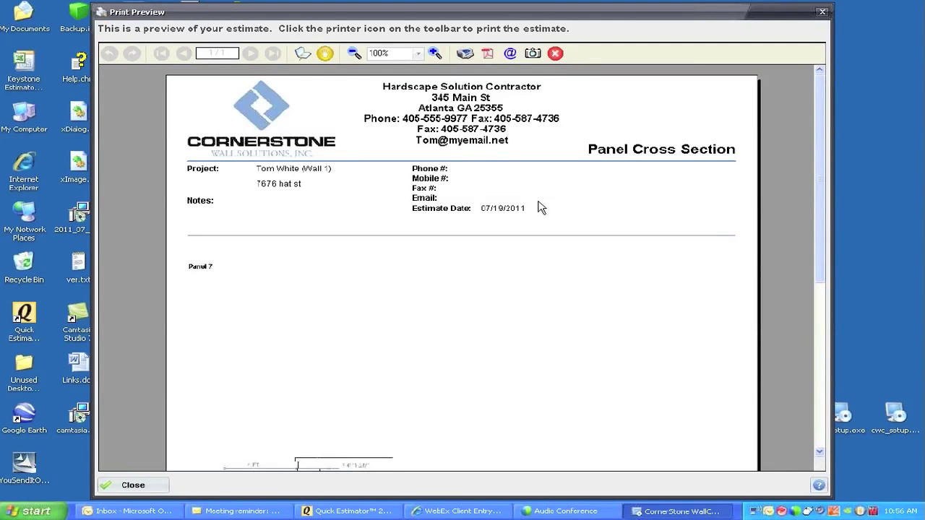
drag(820, 233, 832, 347)
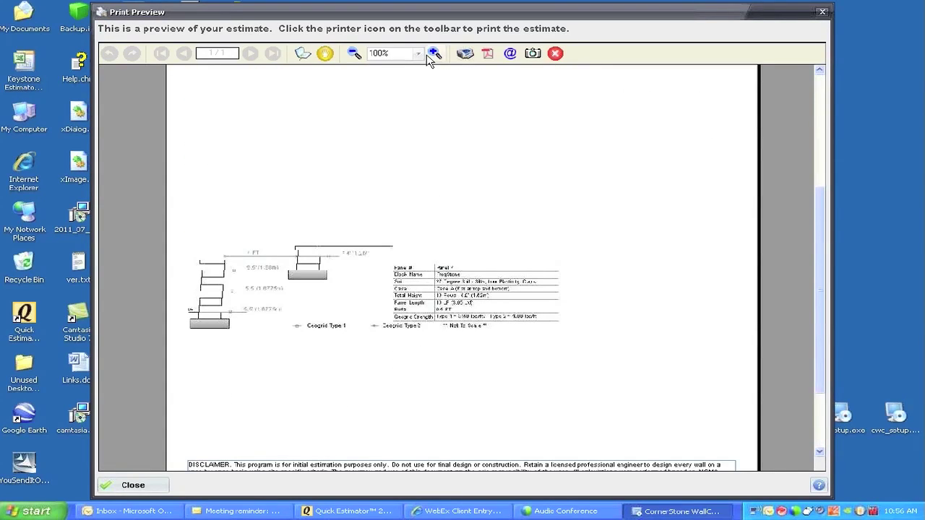
click(433, 52)
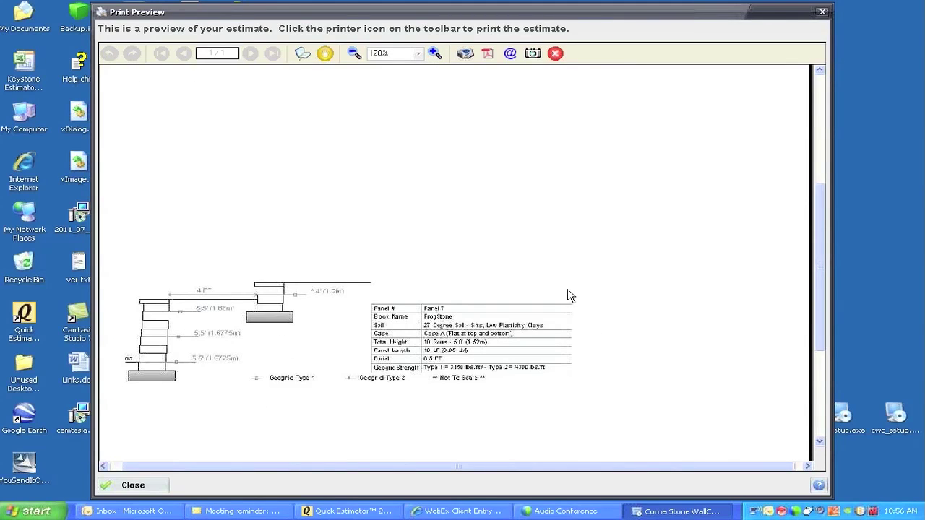
click(554, 52)
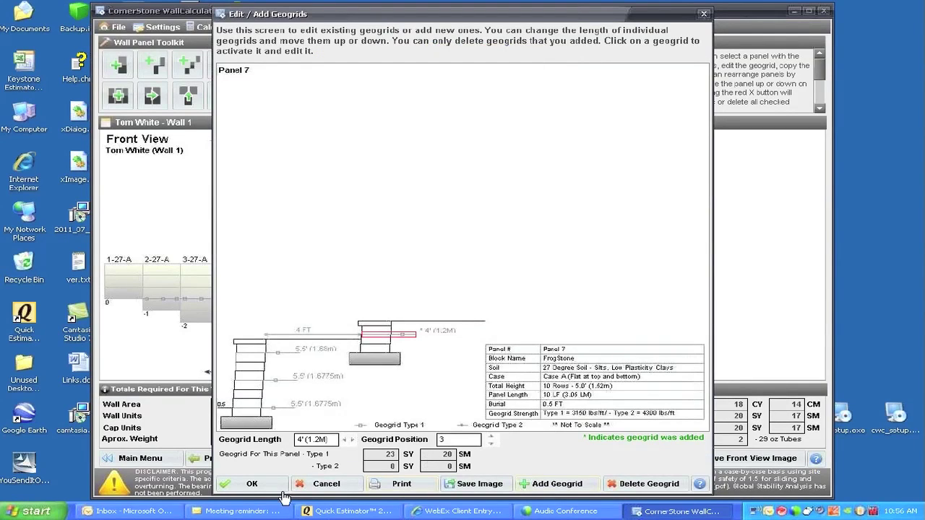
click(252, 485)
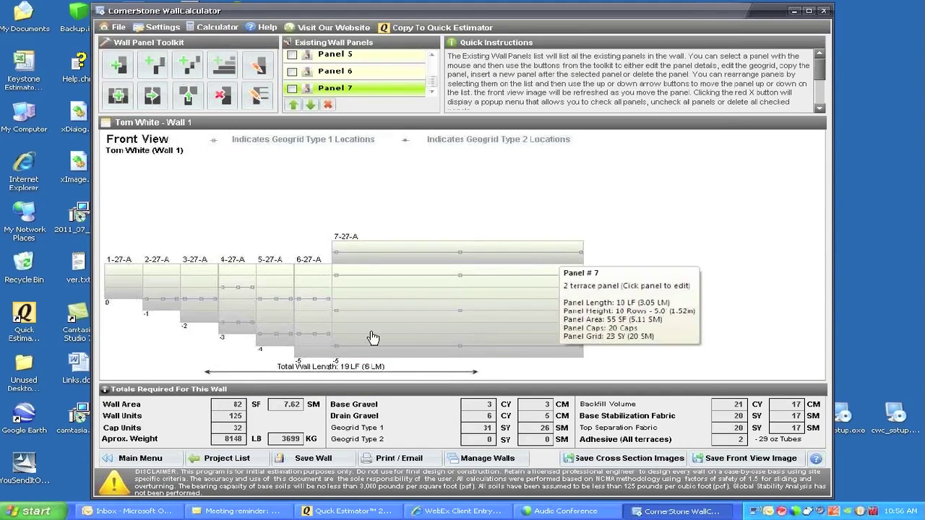
Duplicate wall panel 7 at the end of the wall
click(412, 308)
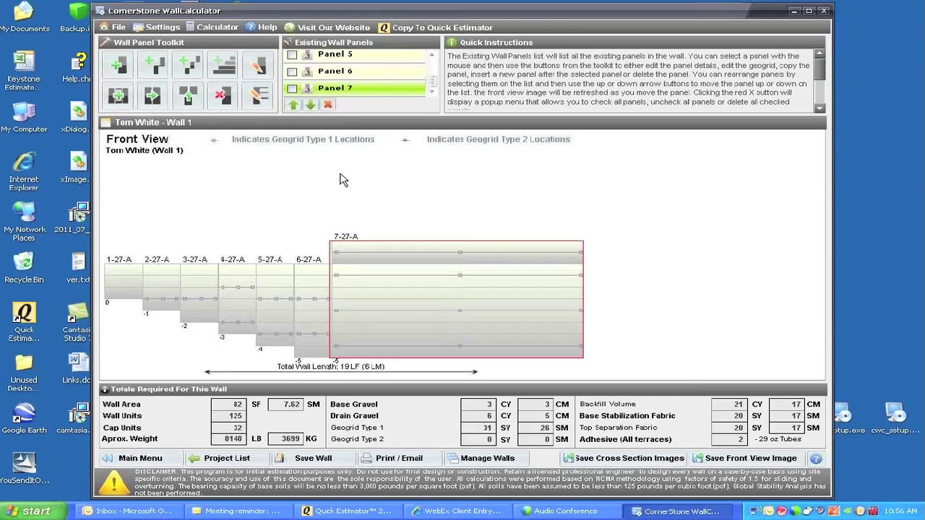
click(150, 96)
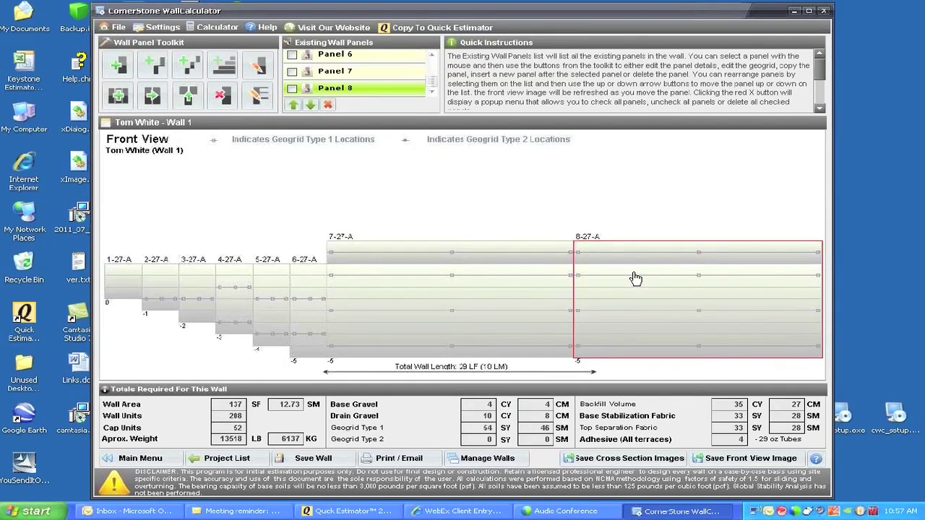
Set panel 8's total height to 11 rows (5.5') and its upper wall height to 4 rows (2.0')
click(258, 68)
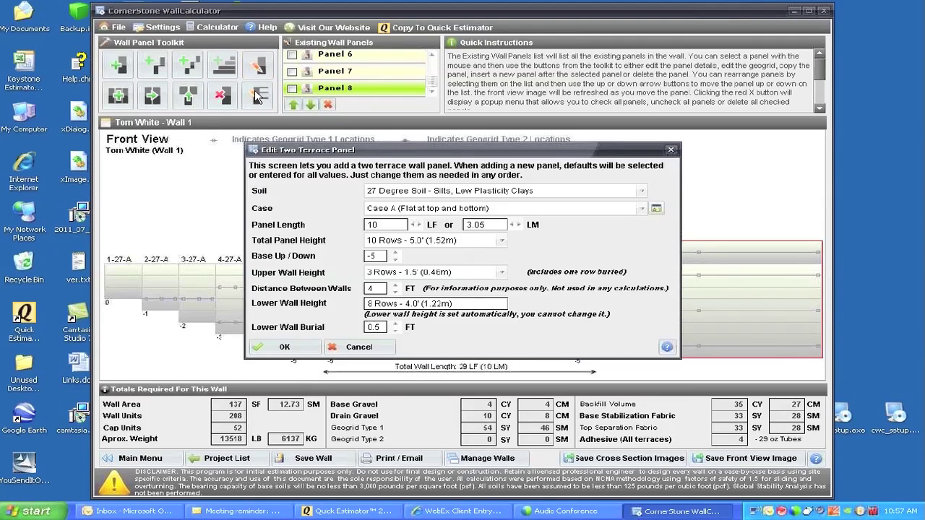
click(503, 246)
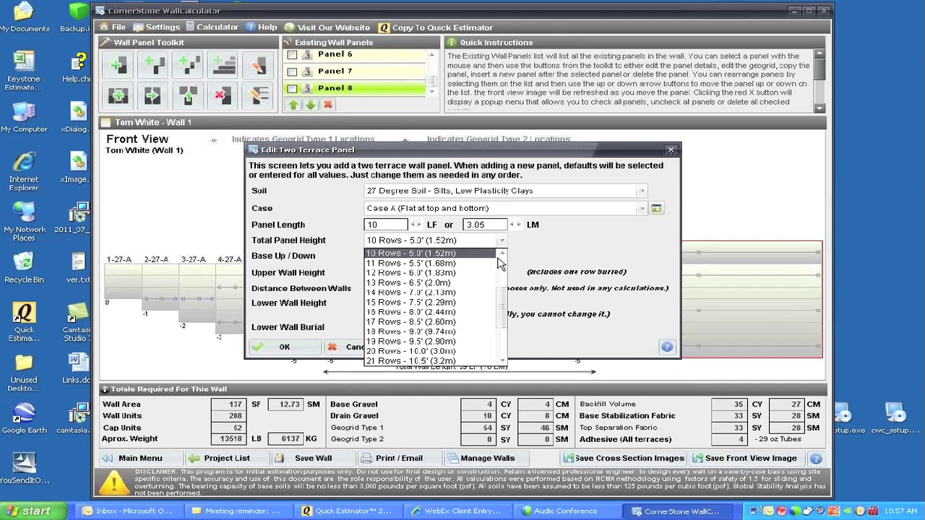
click(410, 267)
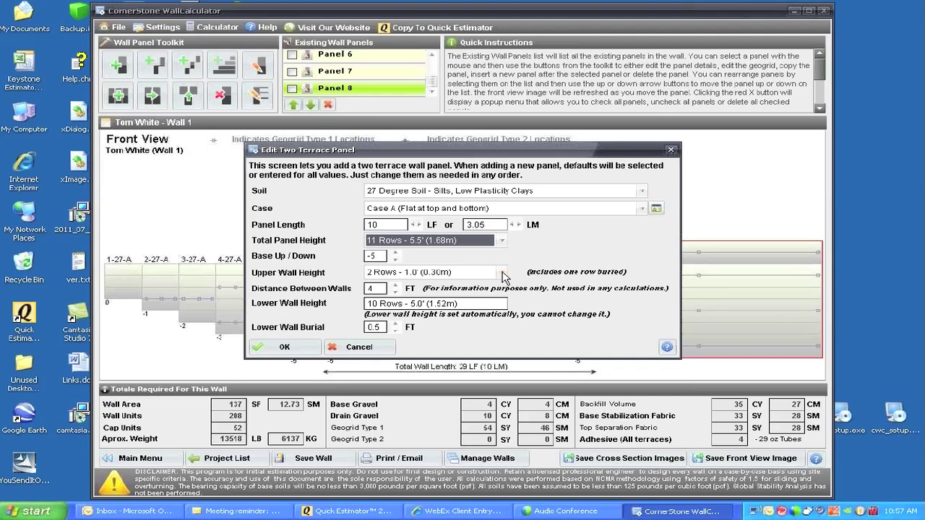
click(502, 273)
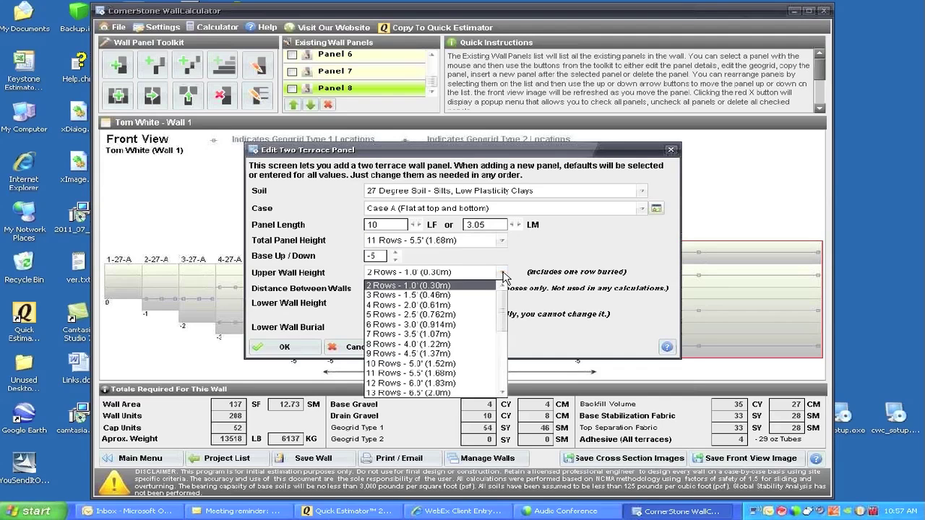
click(424, 305)
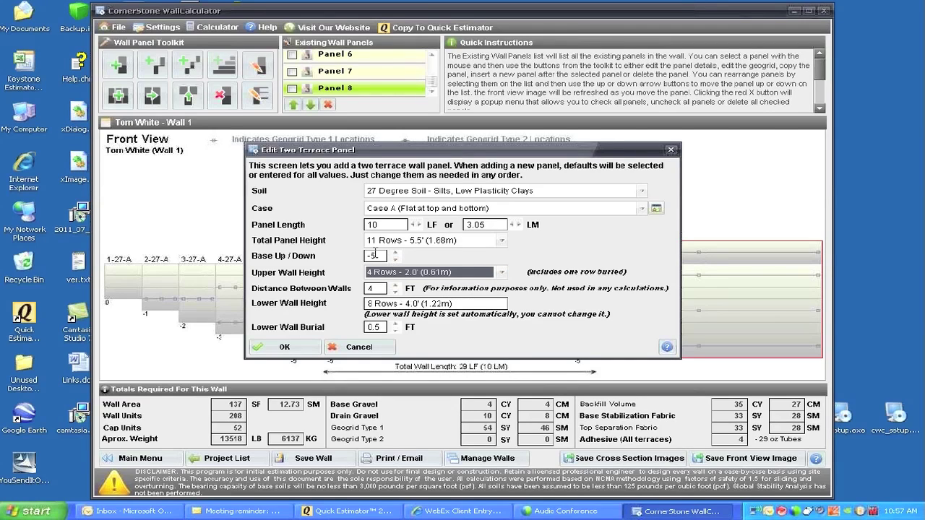
click(284, 347)
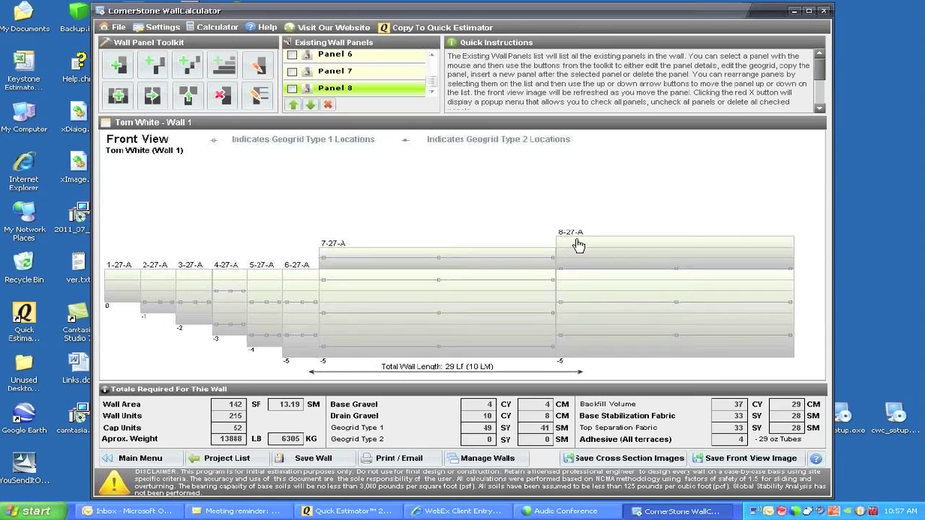
Start a new three-terrace wall panel with a panel length of 15 LF
click(186, 66)
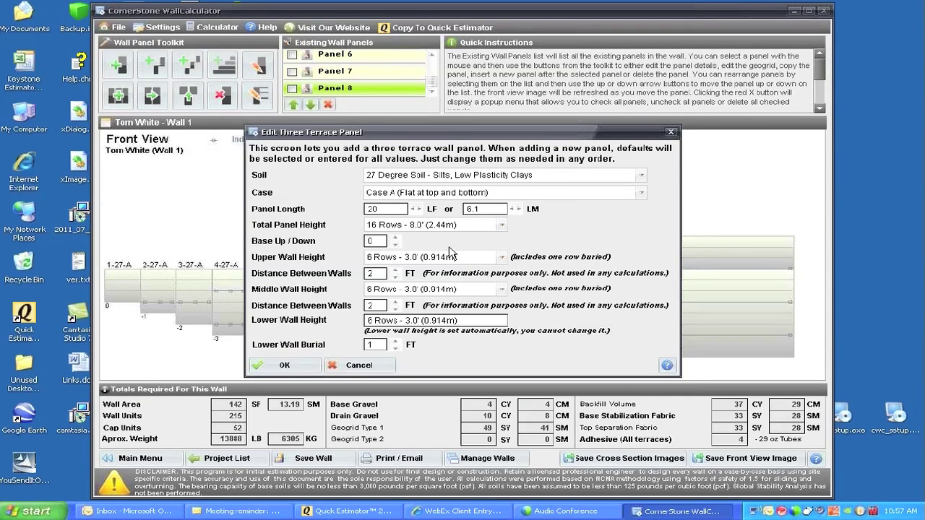
click(413, 208)
click(412, 208)
Set the three-terrace panel's total height to 13 rows (6.5')
click(502, 226)
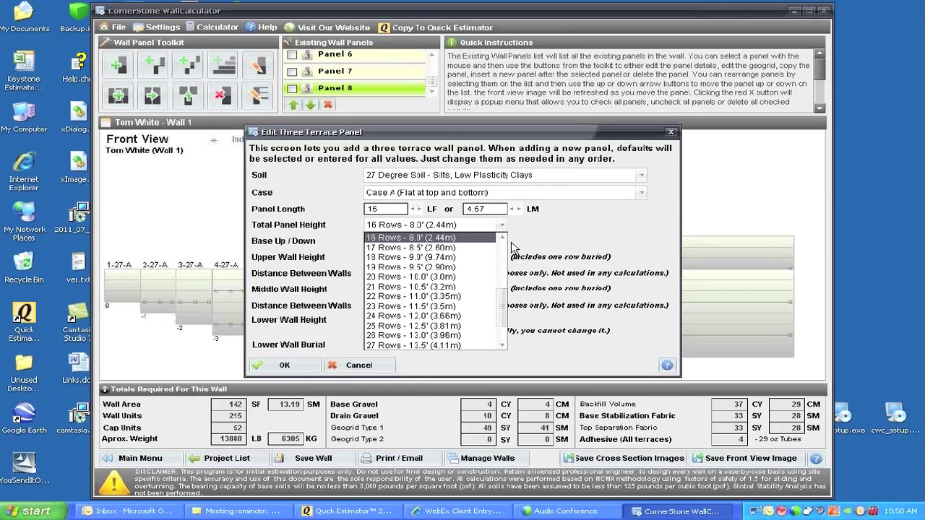
click(500, 240)
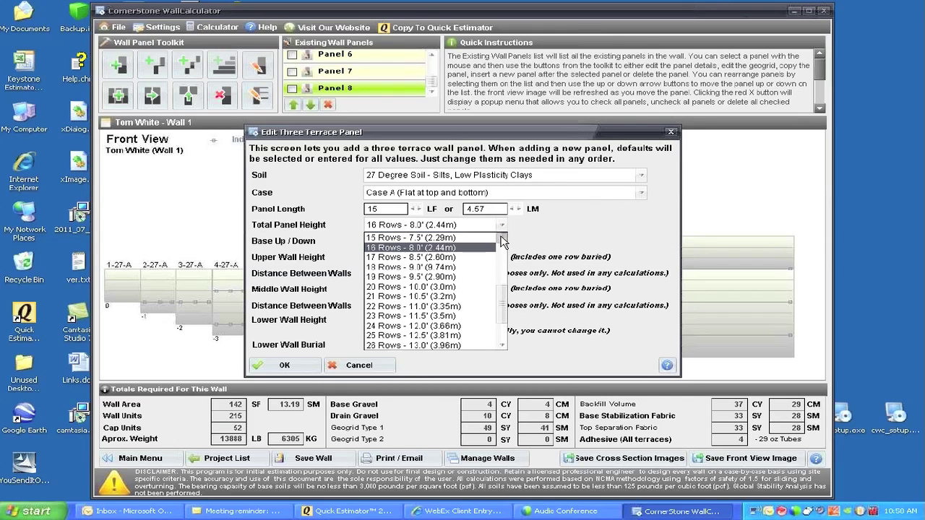
click(501, 240)
click(501, 239)
click(501, 240)
click(501, 241)
click(502, 241)
click(502, 240)
click(502, 240)
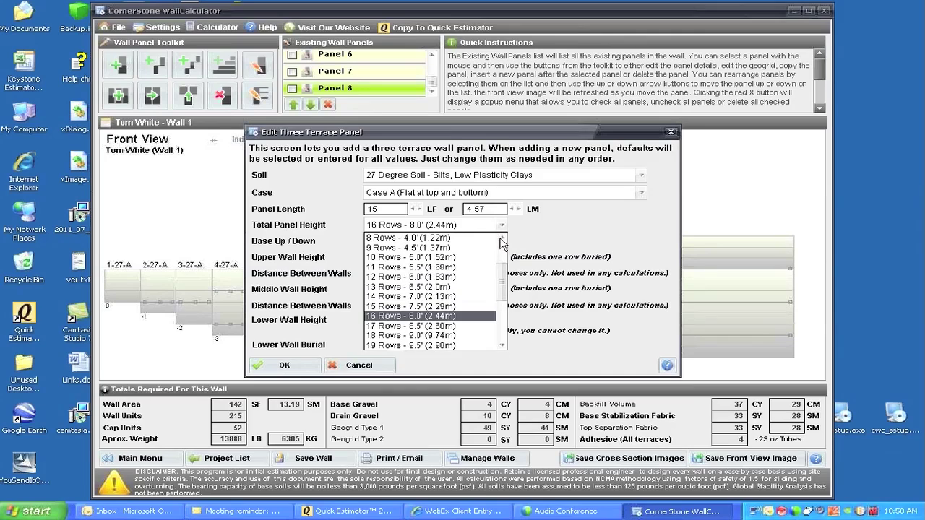
click(392, 287)
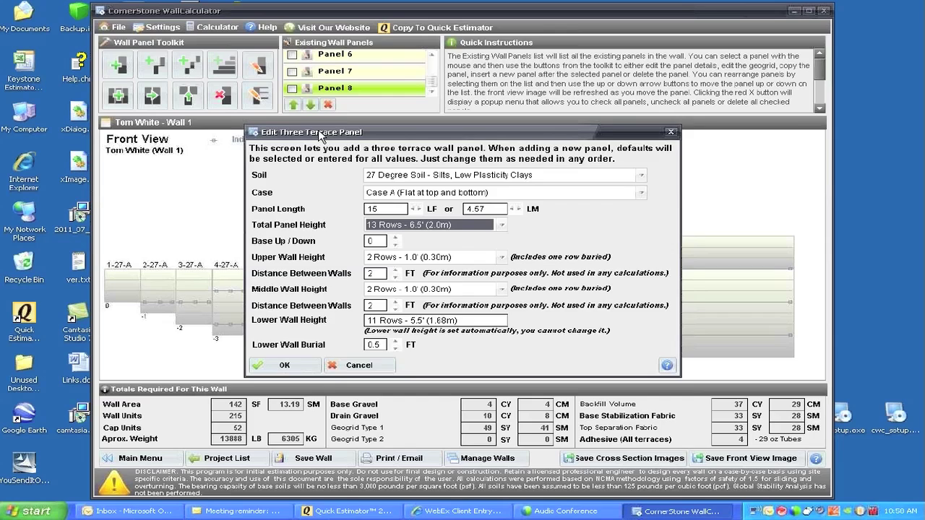
Set the three-terrace panel's base to -6 and its upper wall height to 3 rows (1.5')
drag(320, 135, 218, 135)
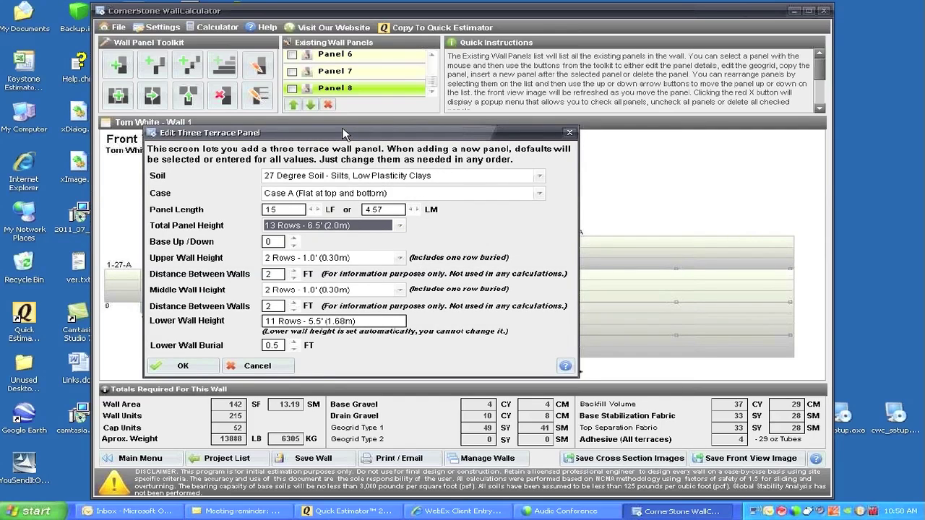
drag(344, 135, 309, 129)
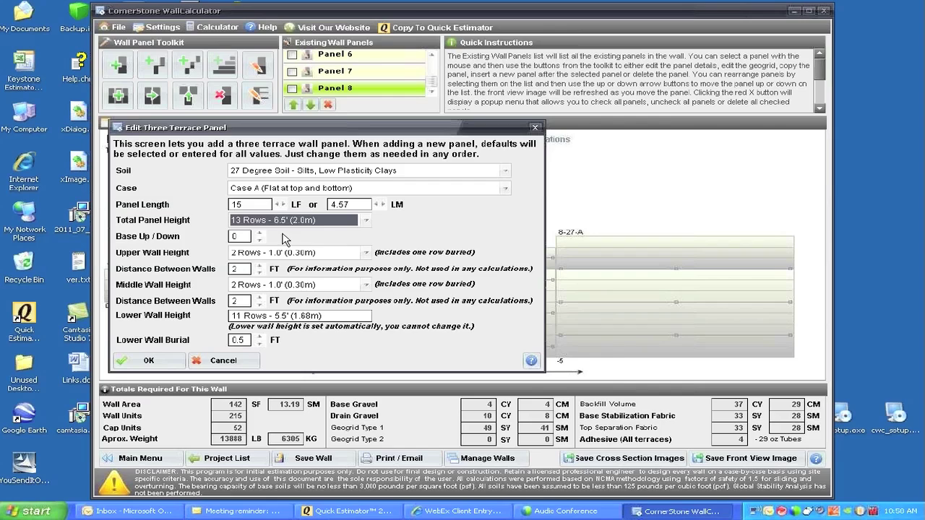
triple_click(259, 241)
click(365, 252)
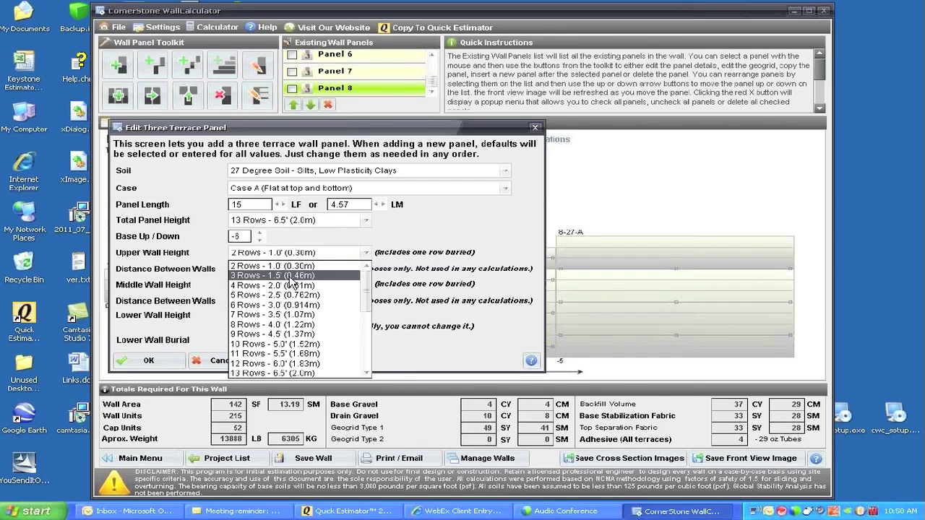
click(279, 276)
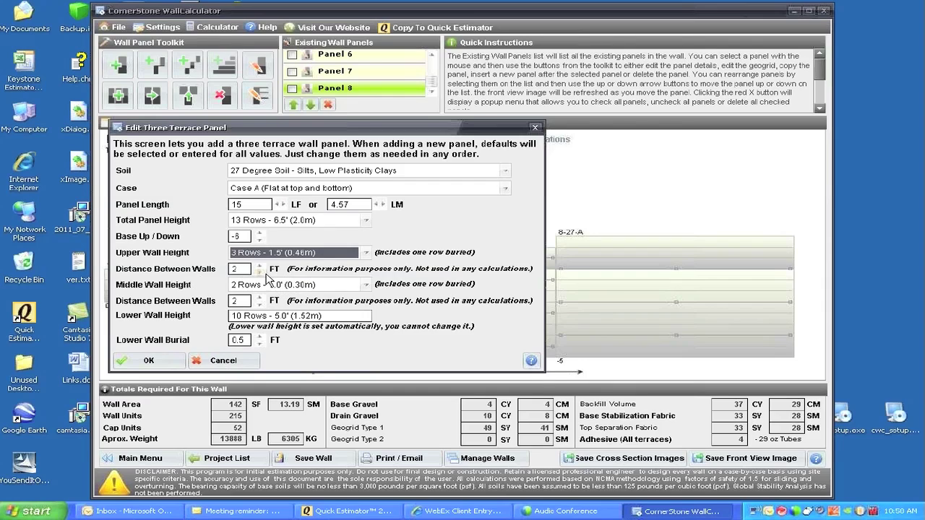
Set the distance between the upper and middle walls to 4 FT and the middle wall height to 3 rows (1.5')
click(259, 265)
click(259, 265)
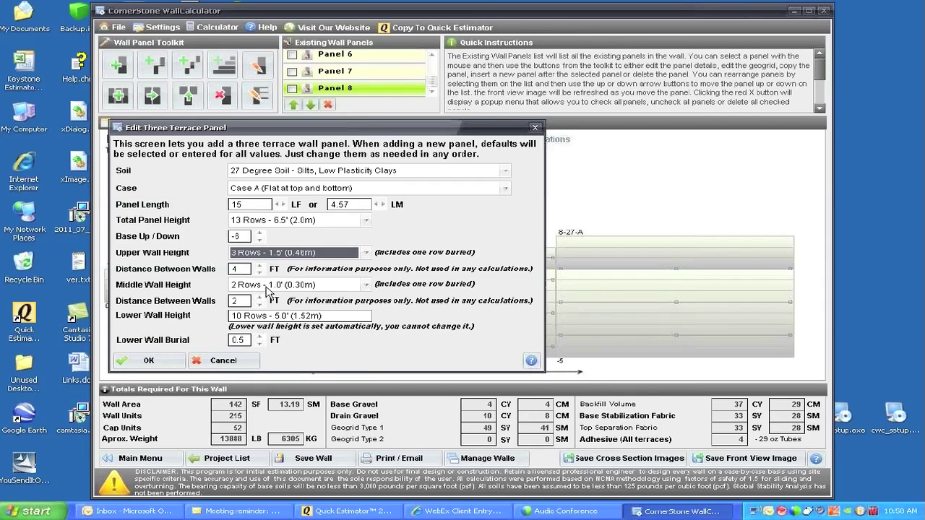
click(367, 285)
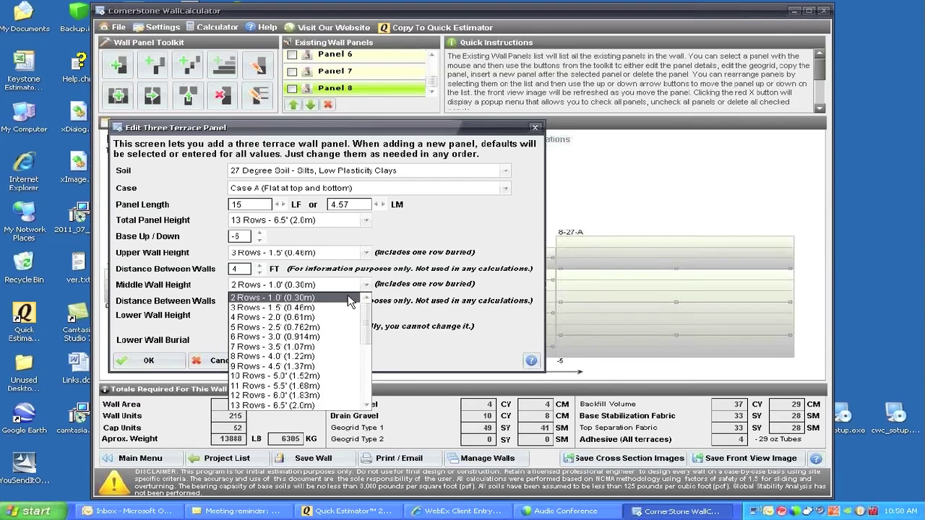
click(278, 308)
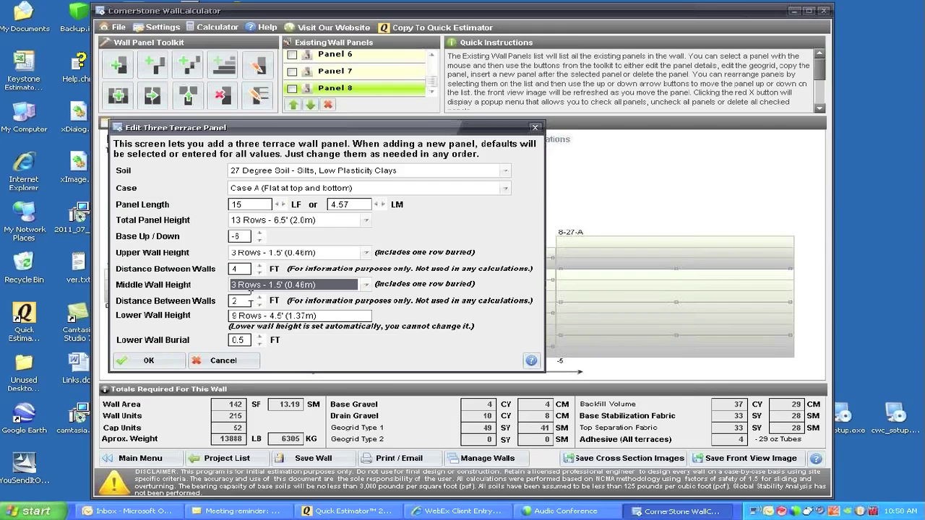
Set the distance between the middle and lower walls to 4 FT and add the three-terrace panel to the wall
click(260, 297)
click(260, 297)
click(229, 337)
key(Delete)
click(149, 361)
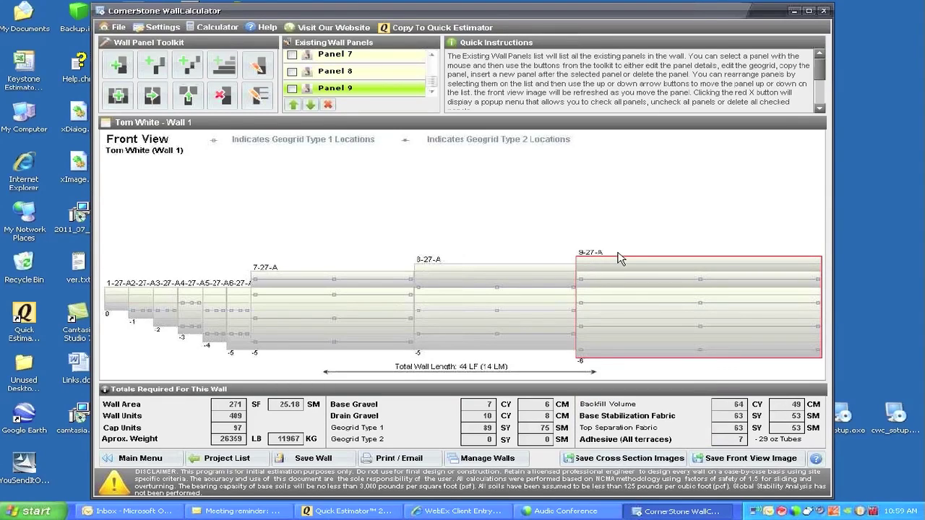
Examine the geogrid lengths and positions in panel 9's three-terrace cross section and accept the layout
click(257, 97)
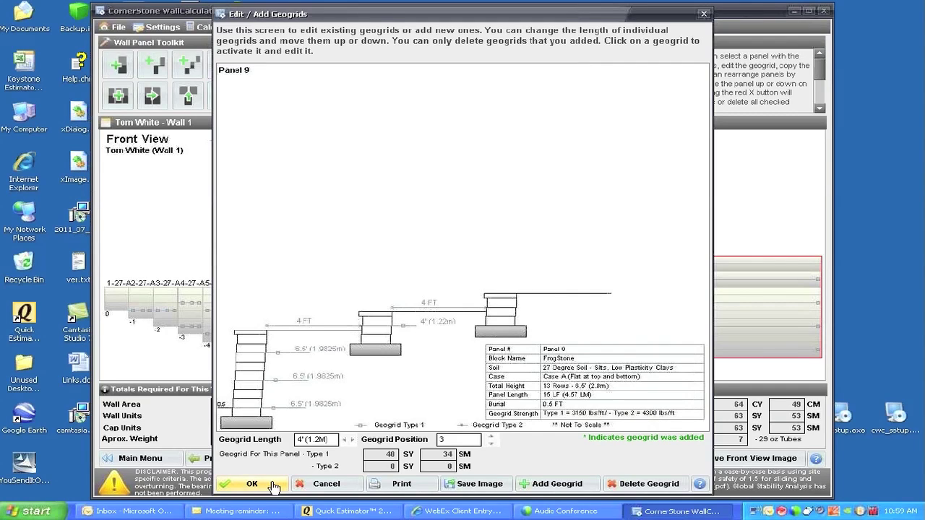
click(247, 485)
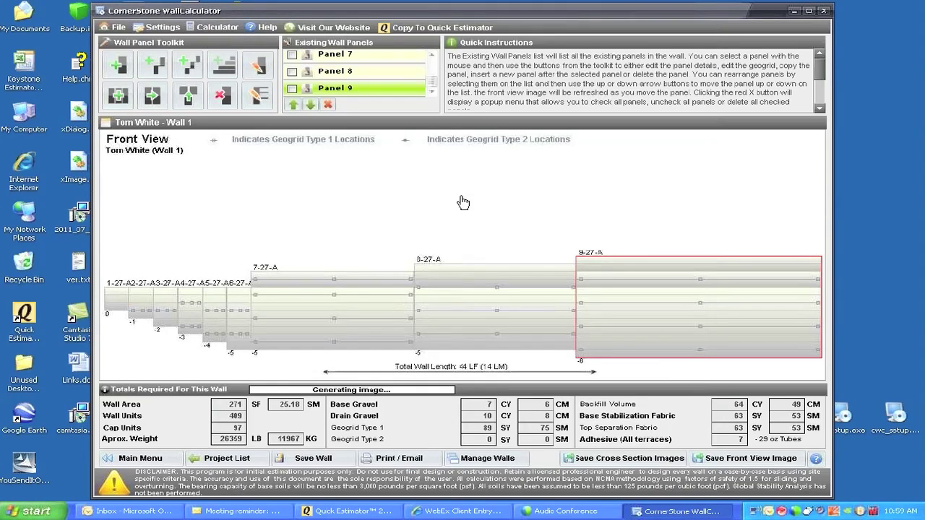